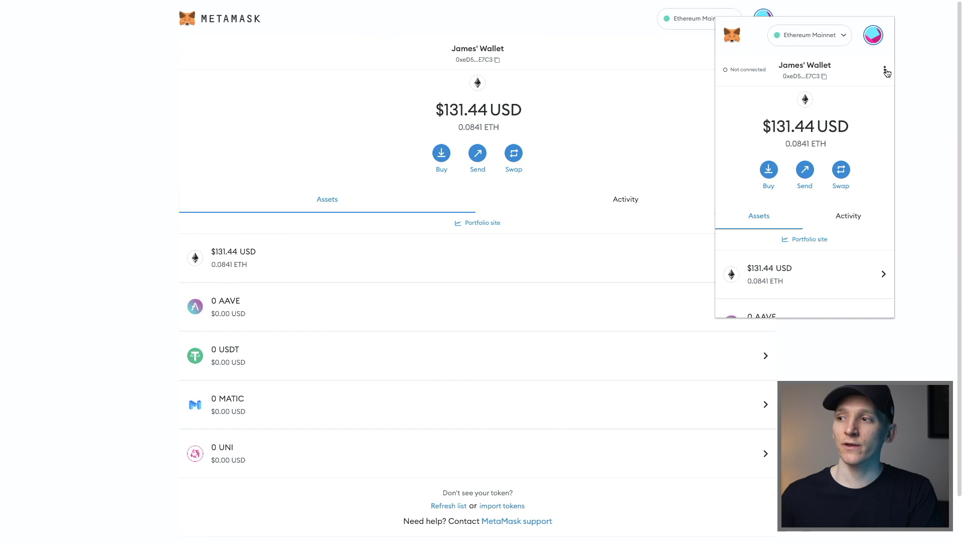
Expand the MetaMask popup to a full page and open Settings from the account menu.
click(885, 71)
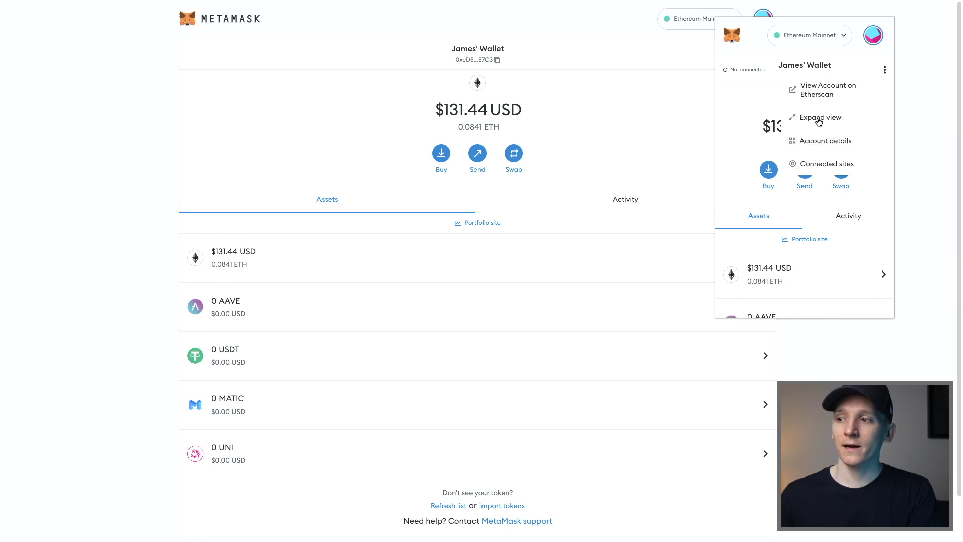
click(607, 134)
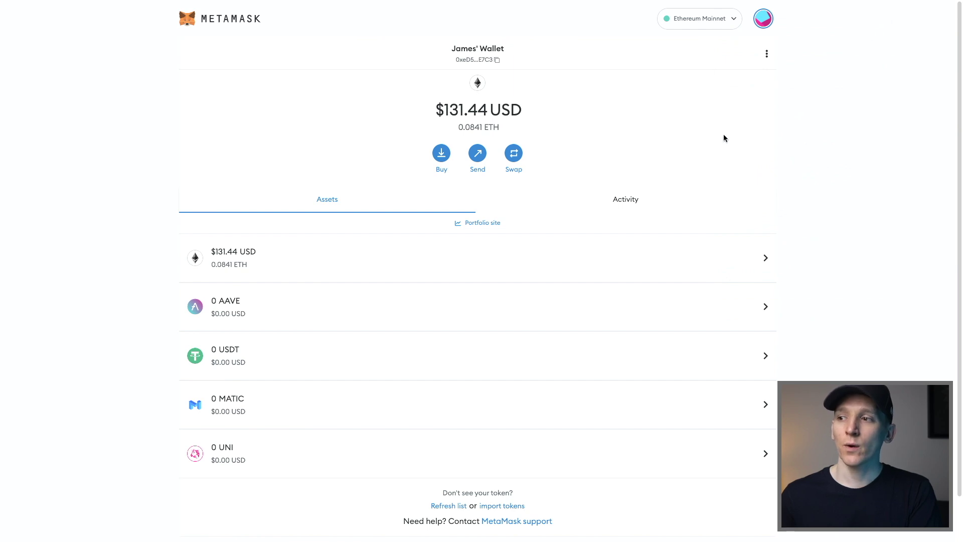
click(763, 21)
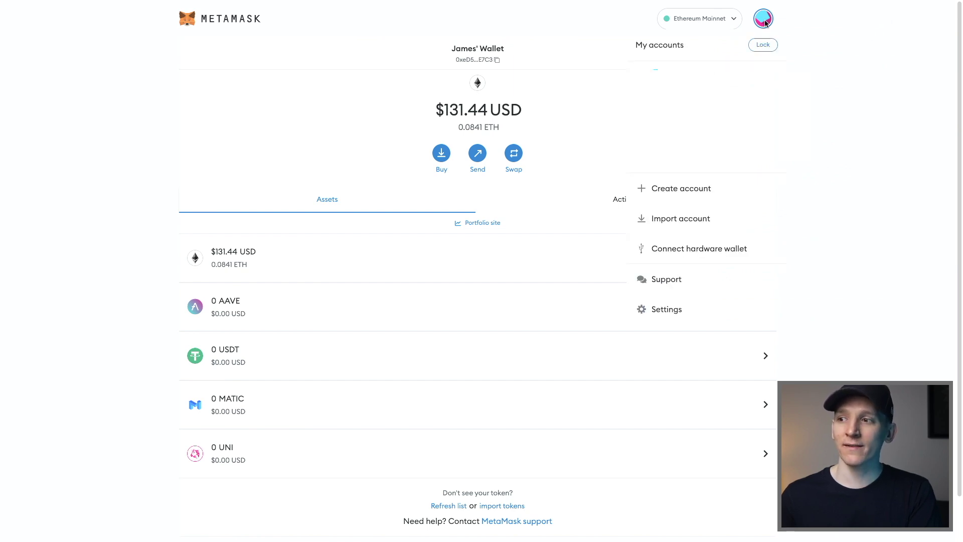
click(663, 316)
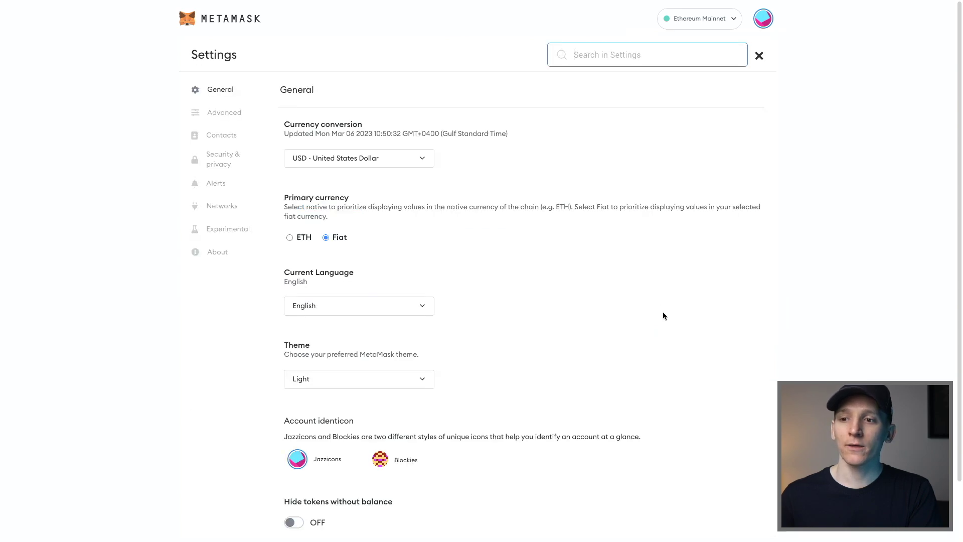
Go to Networks settings and choose to add a network manually.
click(221, 207)
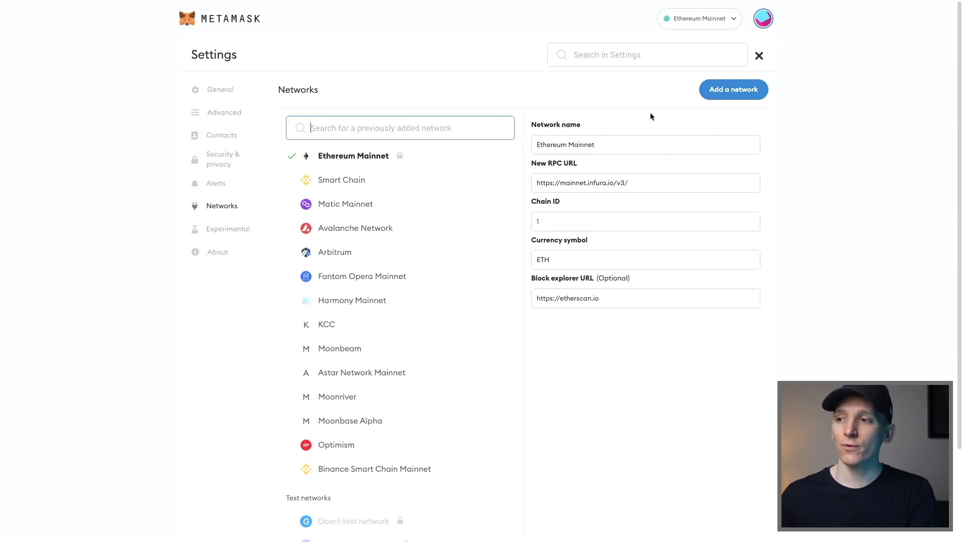
click(734, 93)
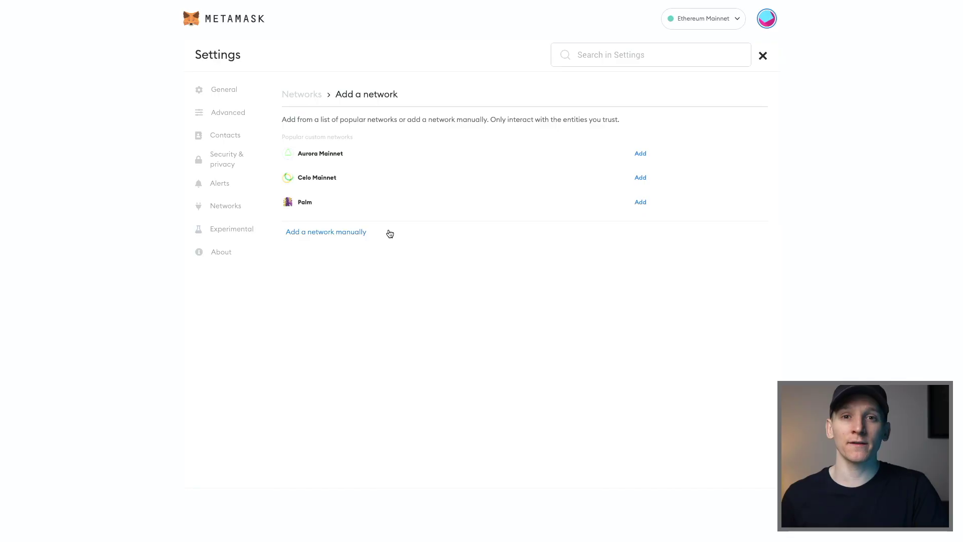
click(319, 232)
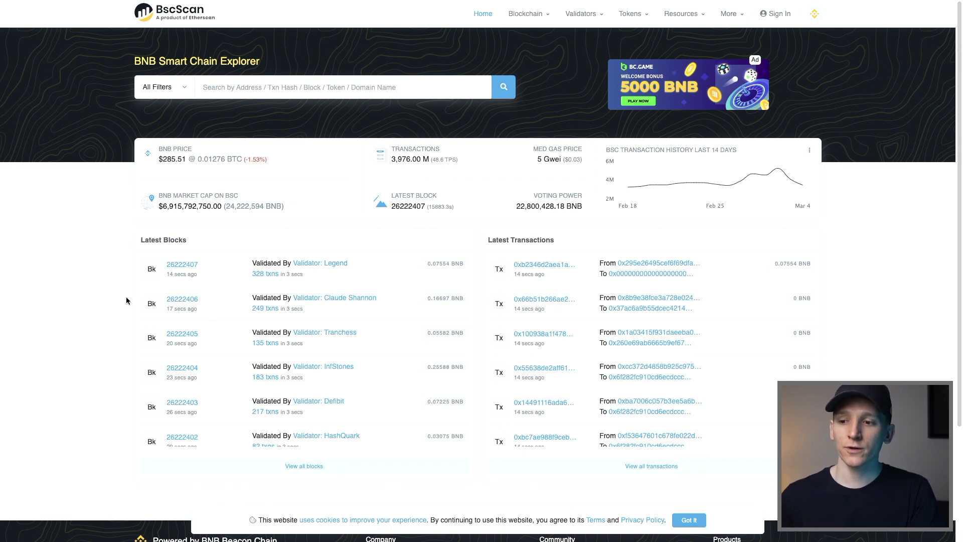
scroll(142, 296, down, 8)
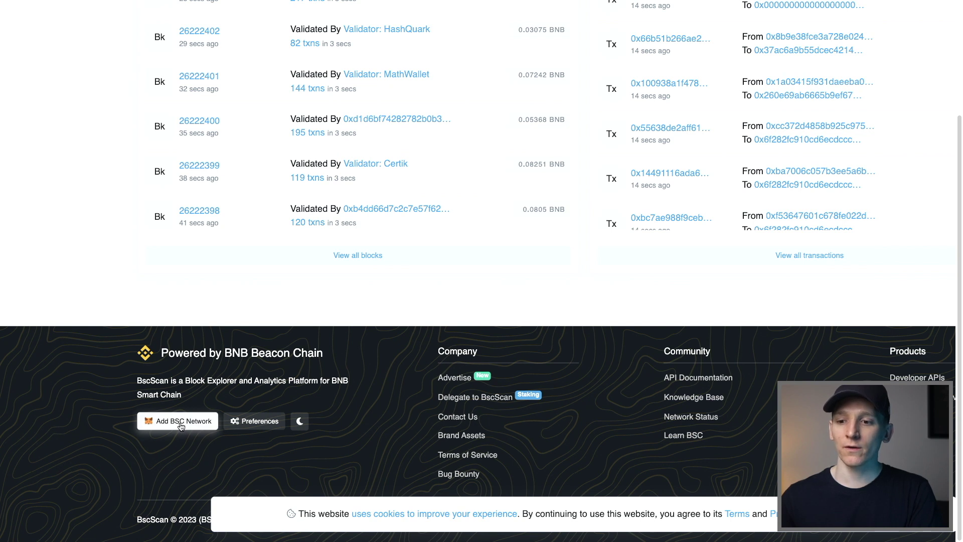
click(164, 450)
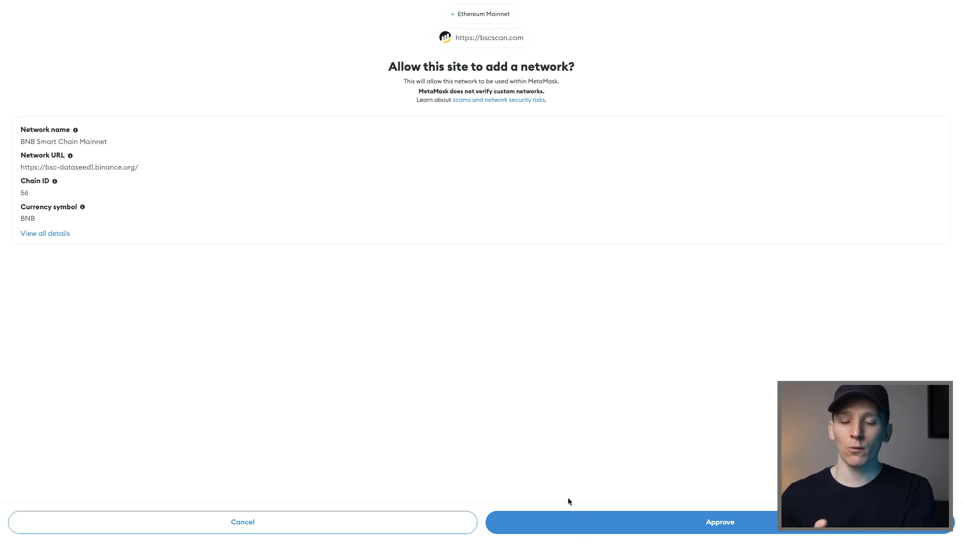
click(296, 520)
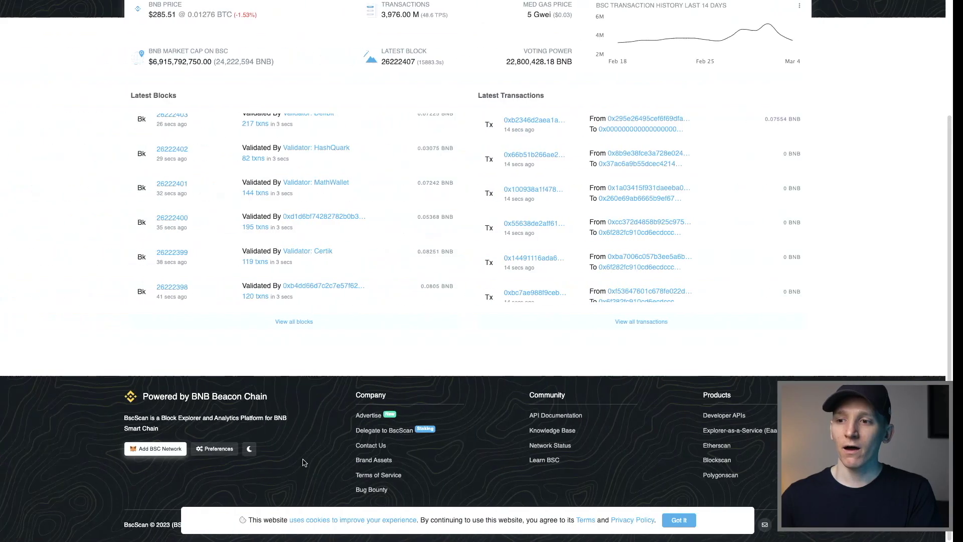
scroll(102, 346, up, 3)
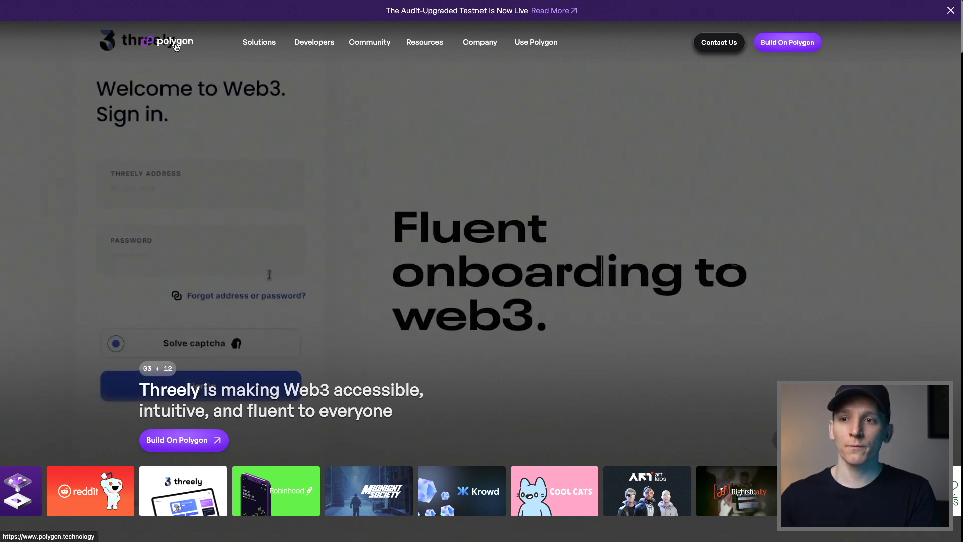
Trigger Polygon's Add PoS Network to MetaMask option, then cancel the wallet connection request.
mouse_move(536, 42)
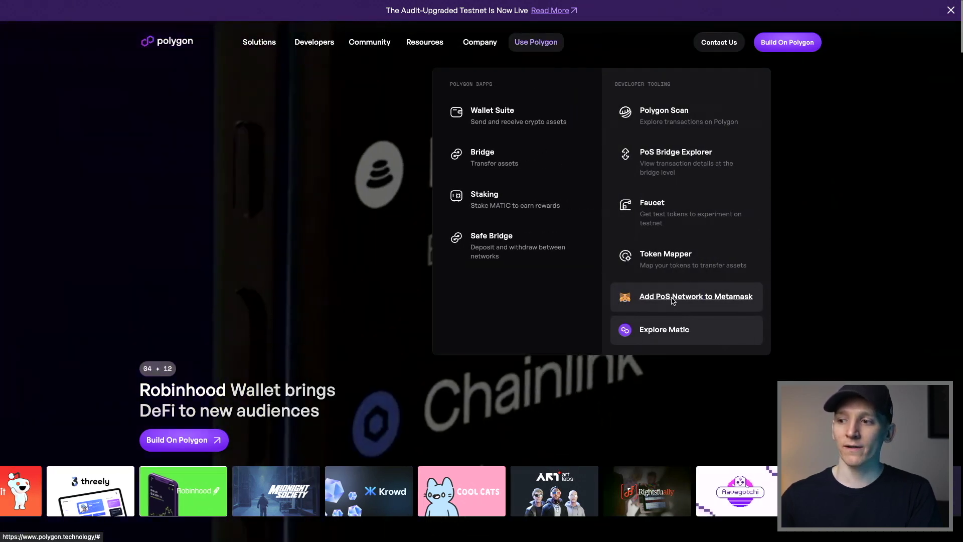
click(671, 297)
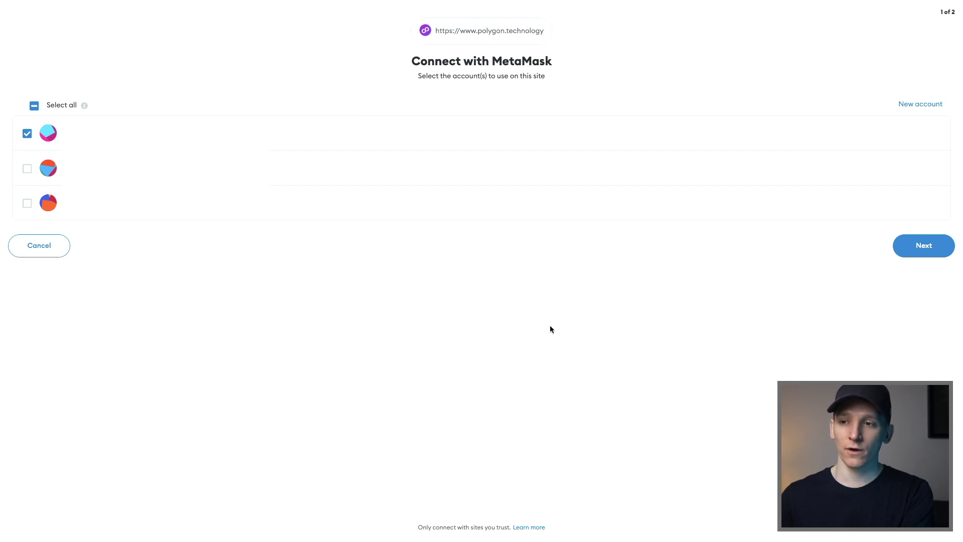
click(47, 249)
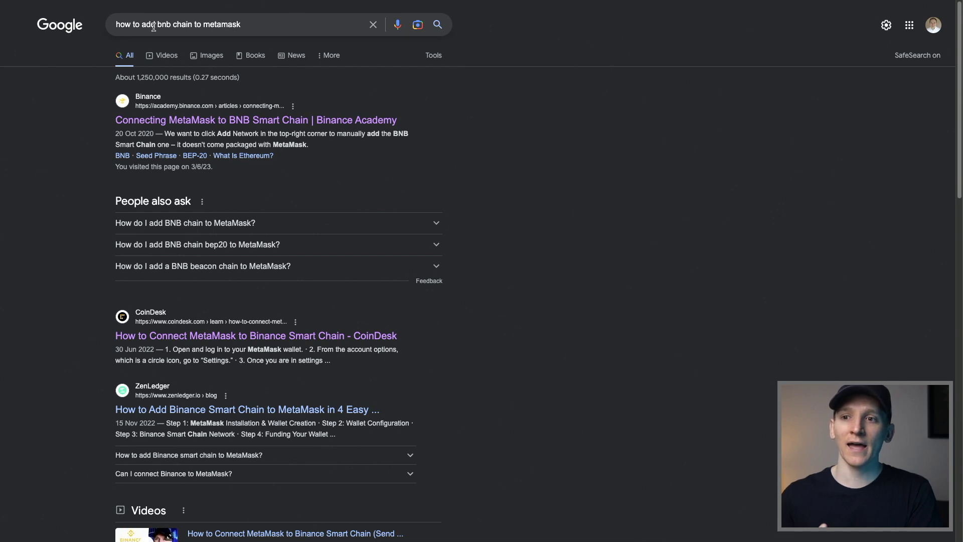
Scroll the Binance Academy guide to the Smart Chain mainnet parameters, chain ID 56.
drag(193, 26, 159, 27)
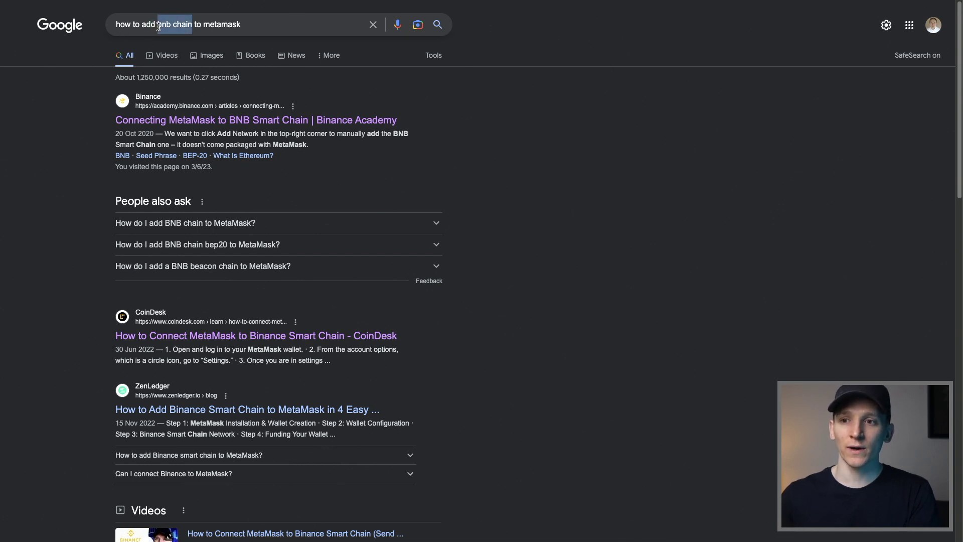
click(57, 211)
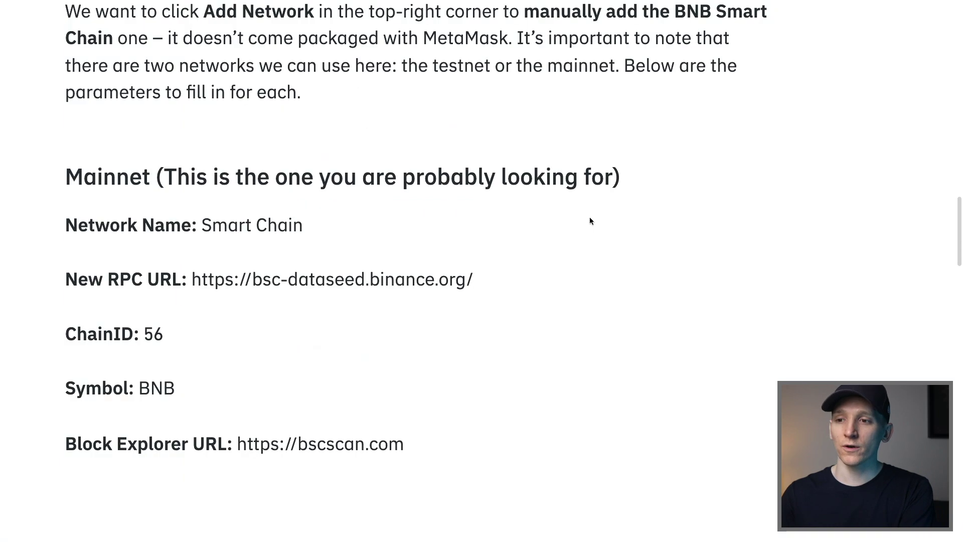
scroll(575, 274, down, 1)
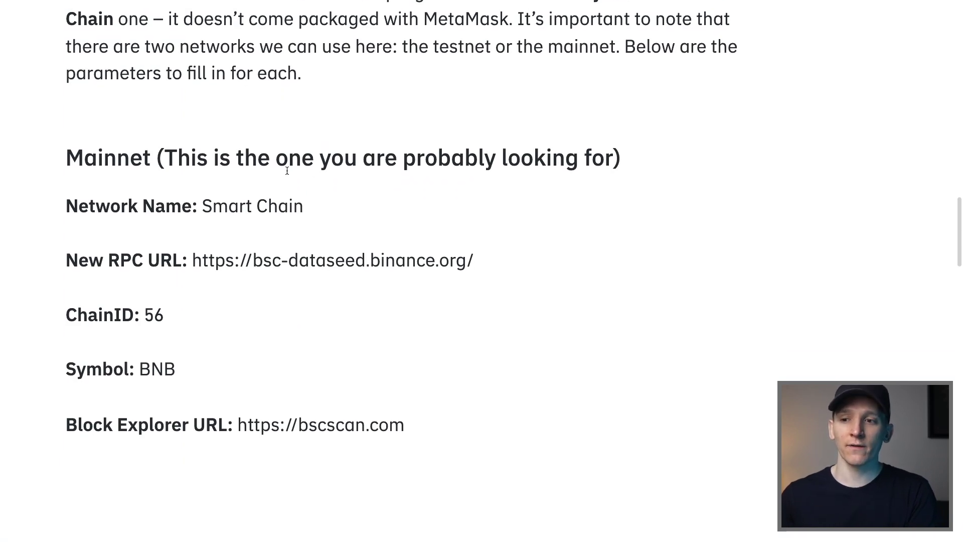
drag(305, 211, 202, 207)
click(221, 206)
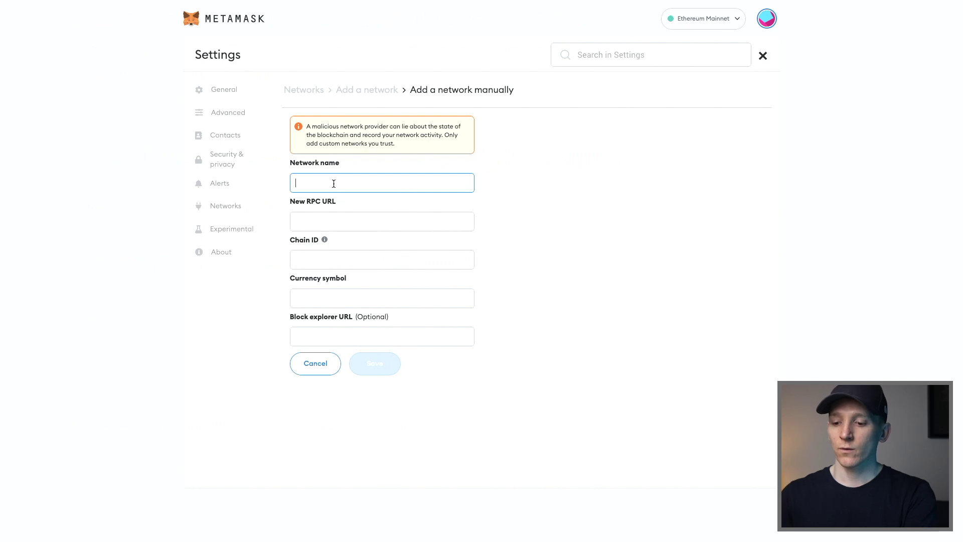
Name the network 'Smart Chain' and paste the Binance mainnet RPC URL.
text(Smart Chain)
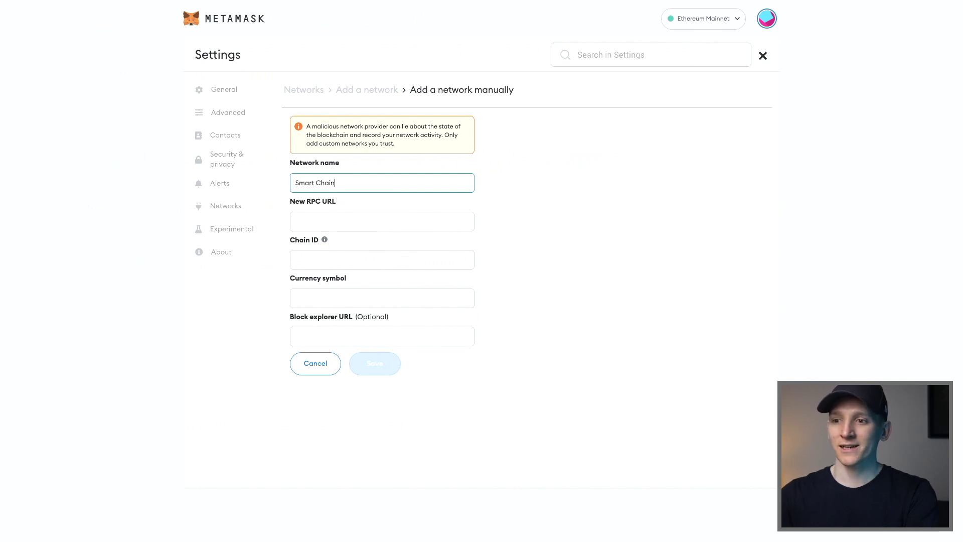
click(334, 216)
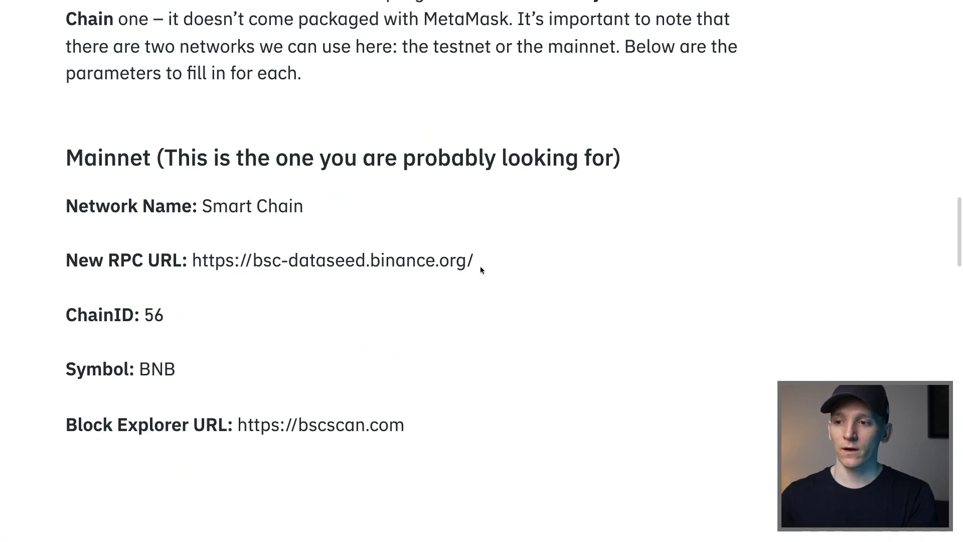
drag(477, 262, 194, 260)
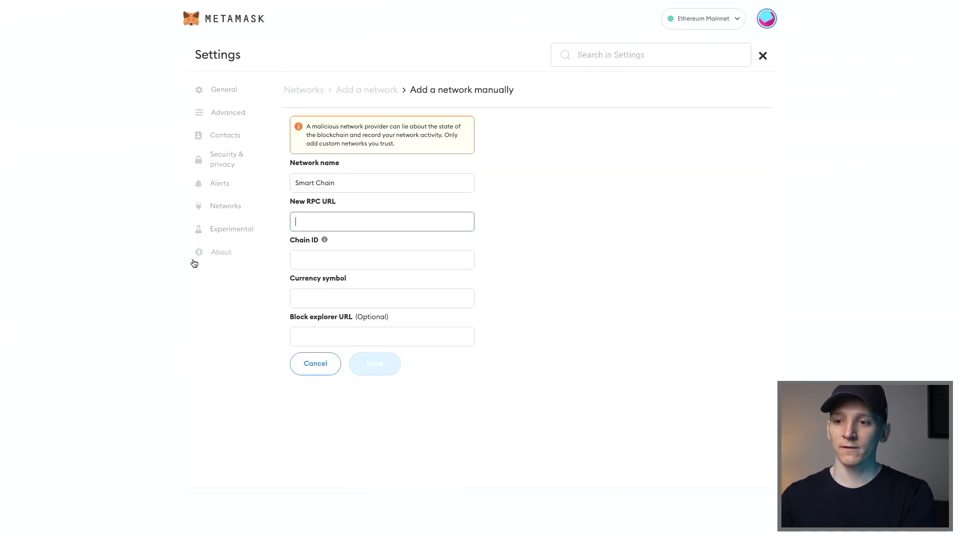
text(https://bsc-dataseed.binance.org/)
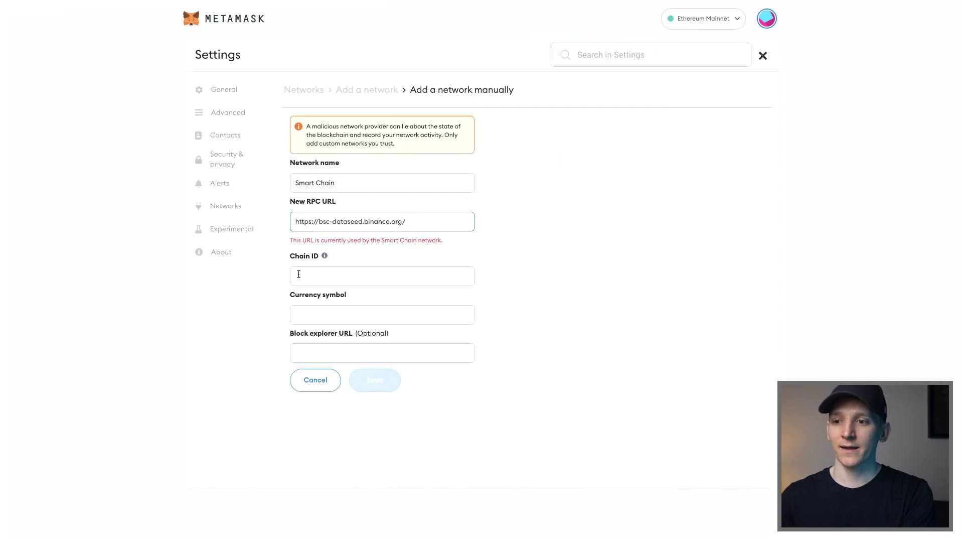
click(301, 276)
text(56)
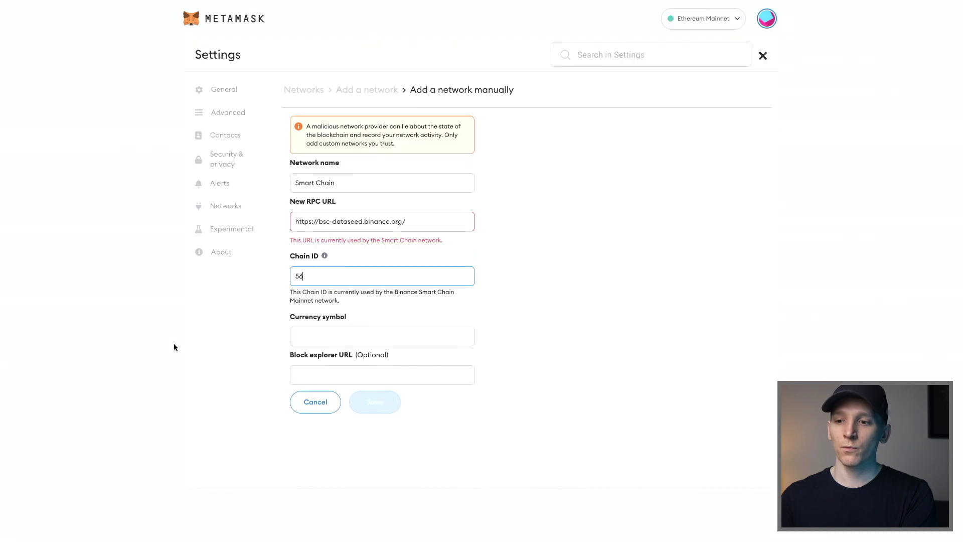
click(359, 331)
text(BNB)
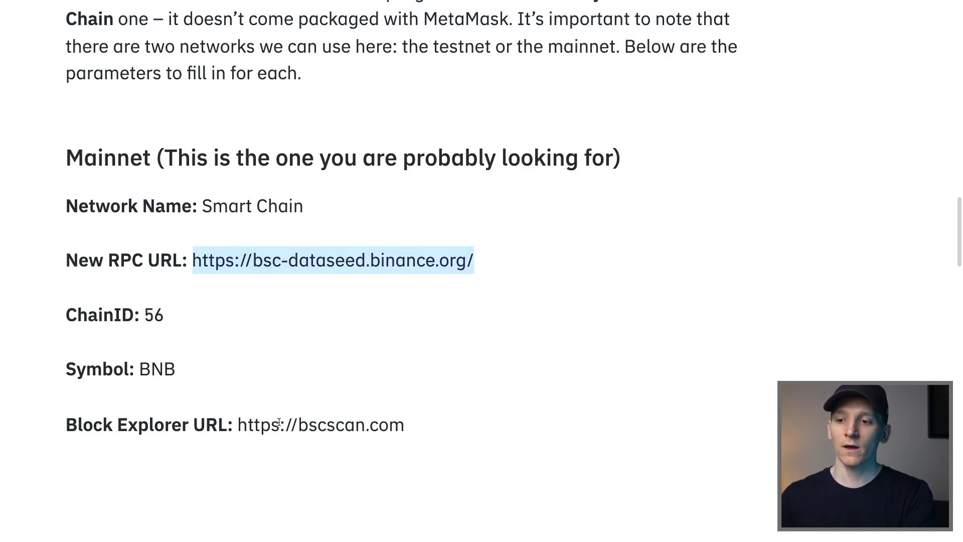
drag(396, 429, 238, 434)
key(ctrl+c)
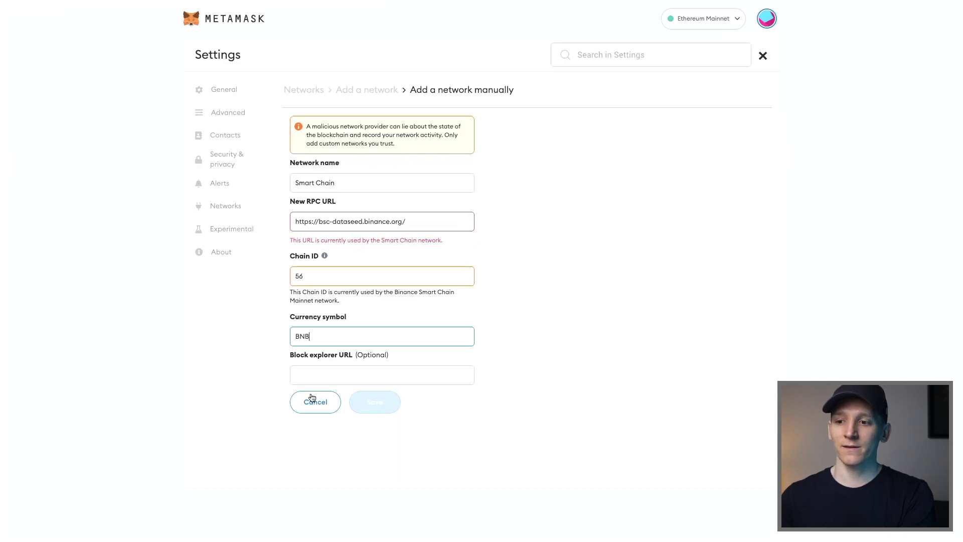
click(348, 371)
key(ctrl+v)
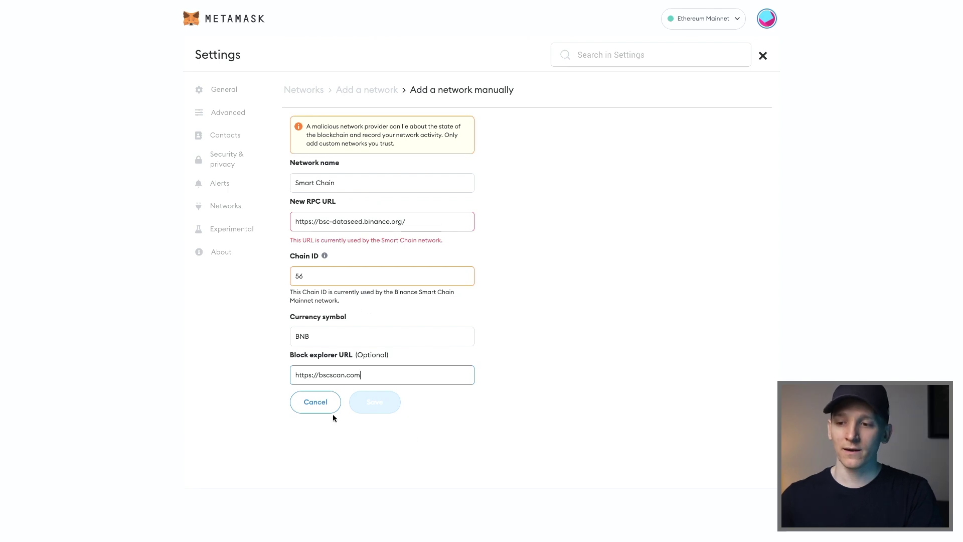
click(318, 407)
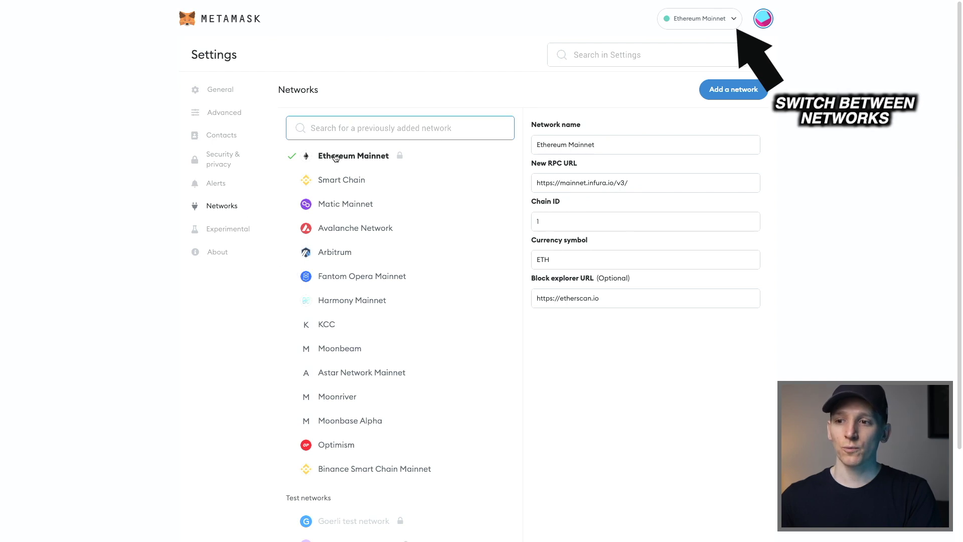
Inspect the saved Smart Chain and Matic Mainnet network settings in the Networks list.
click(337, 183)
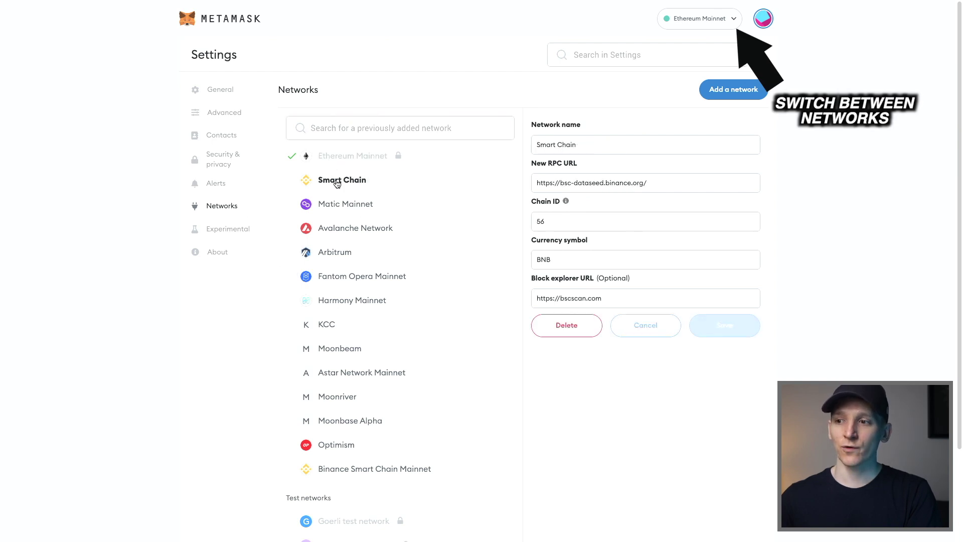
click(344, 206)
click(366, 181)
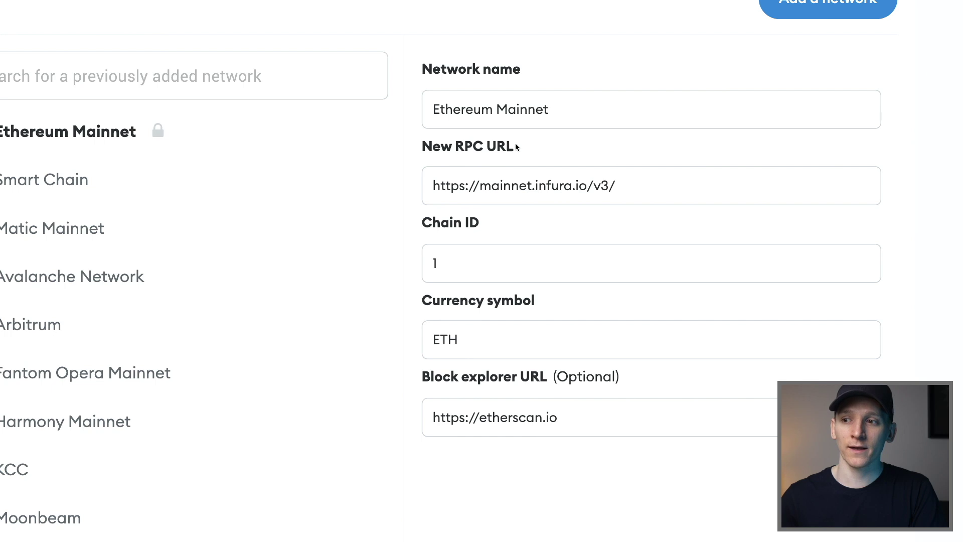
drag(516, 146, 441, 146)
click(606, 153)
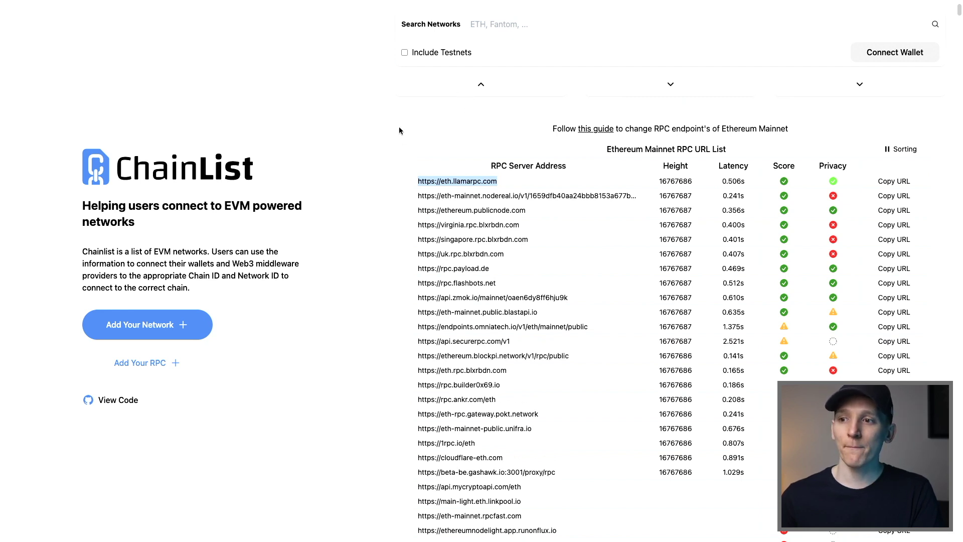
Reload Chainlist's Ethereum Mainnet RPC list, check privacy scores, and select eth.llamarpc.com.
scroll(399, 131, up, 3)
click(481, 180)
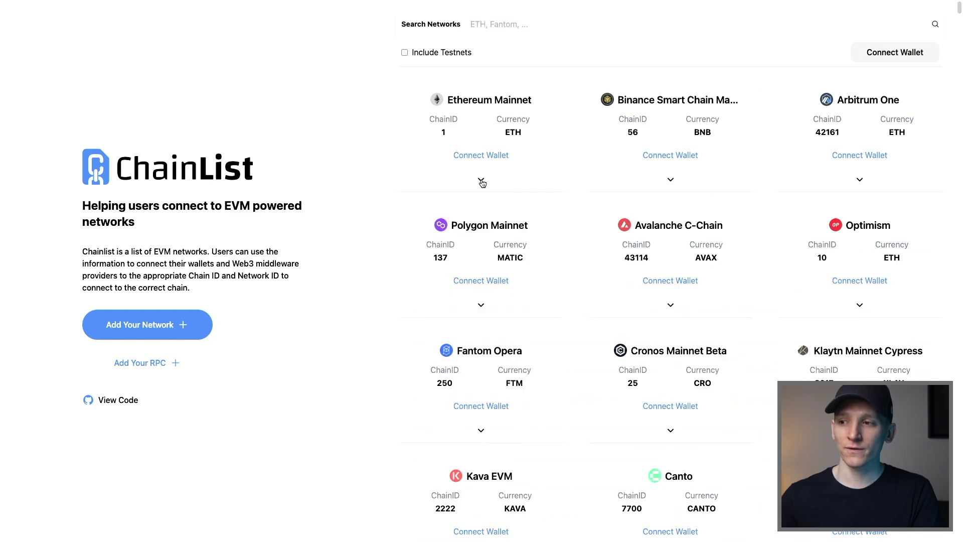
scroll(703, 266, down, 5)
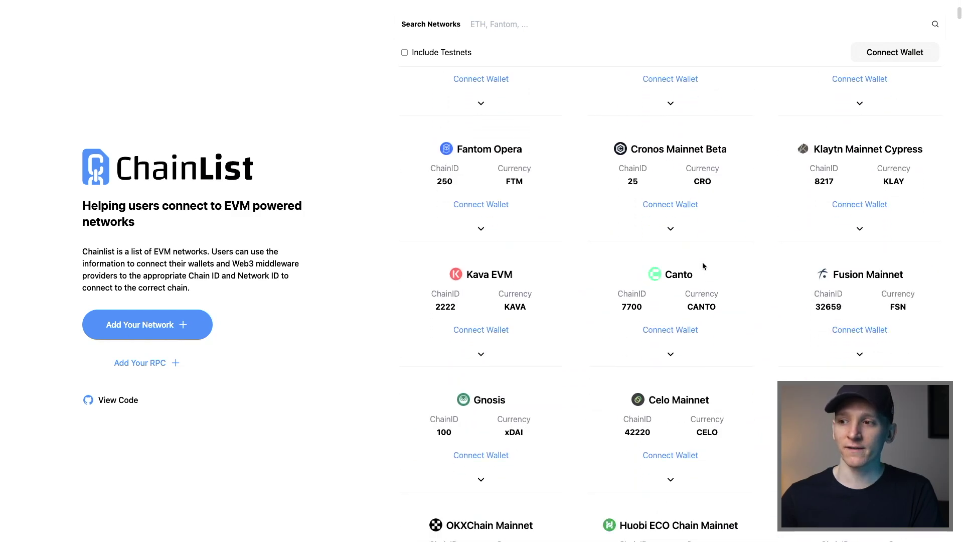
scroll(703, 266, up, 5)
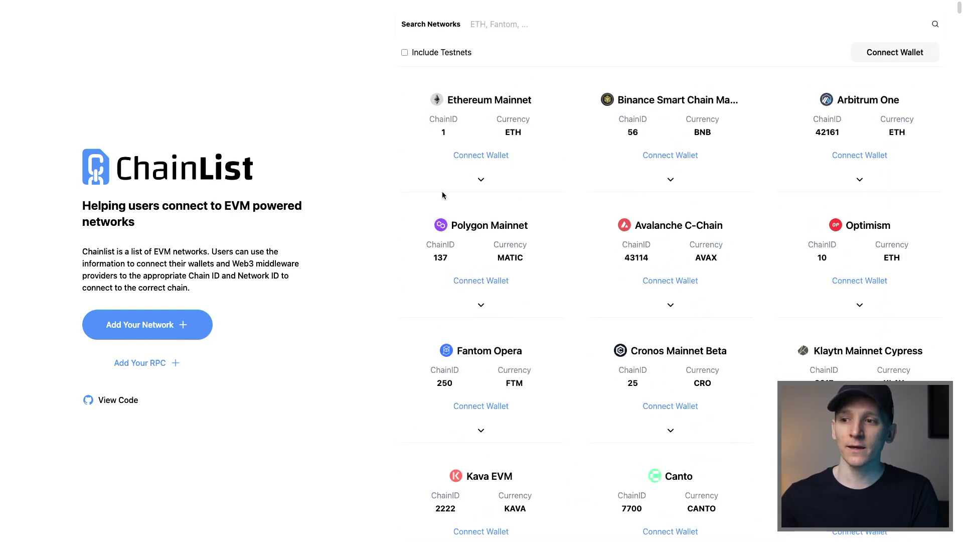
click(485, 181)
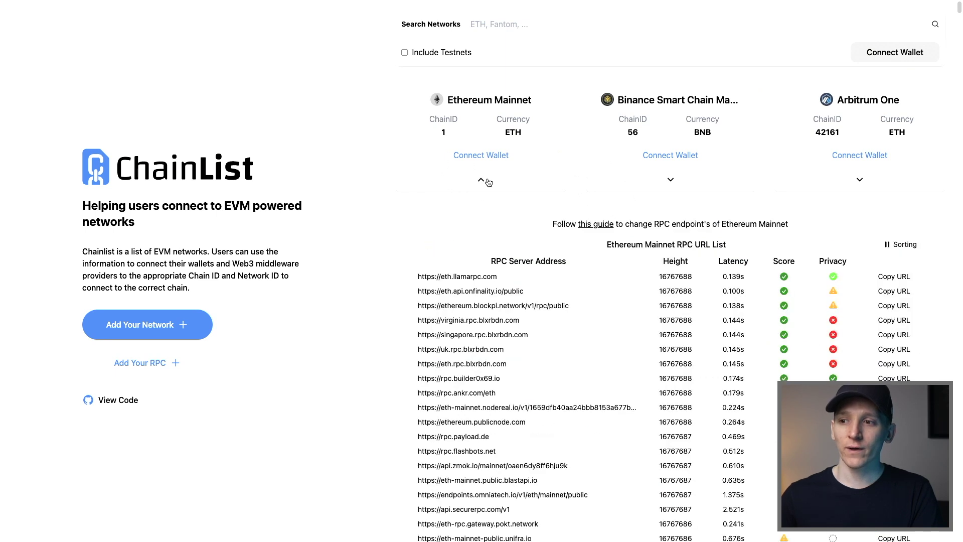
scroll(392, 230, down, 3)
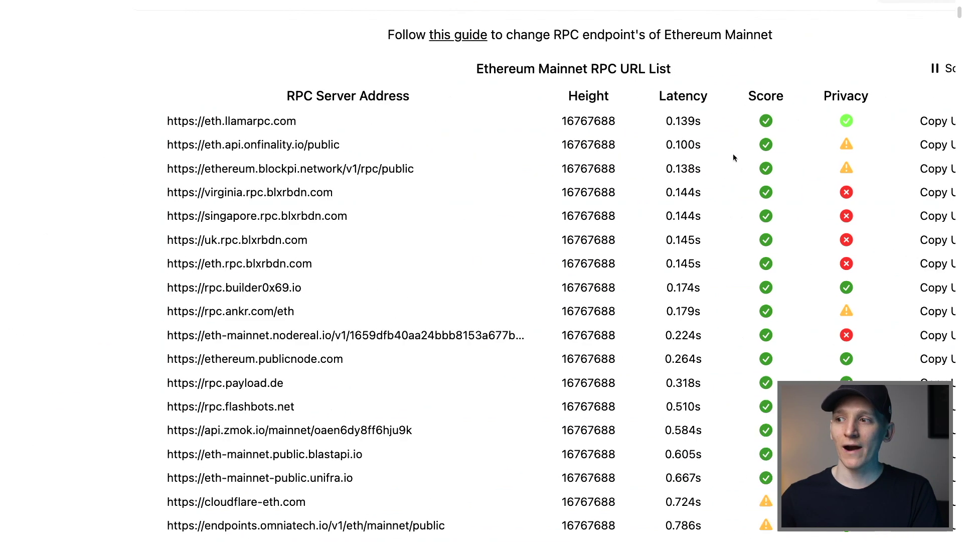
scroll(733, 157, right, 2)
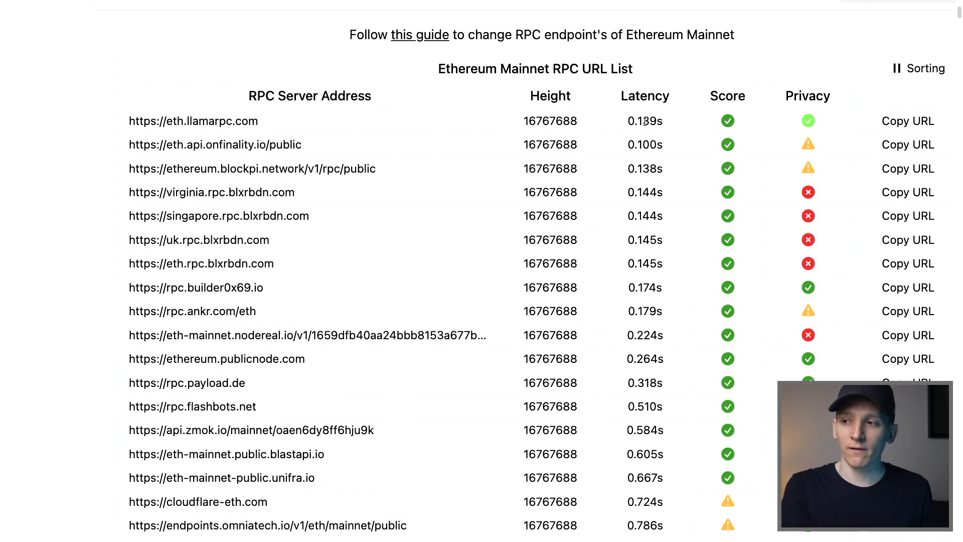
mouse_move(807, 148)
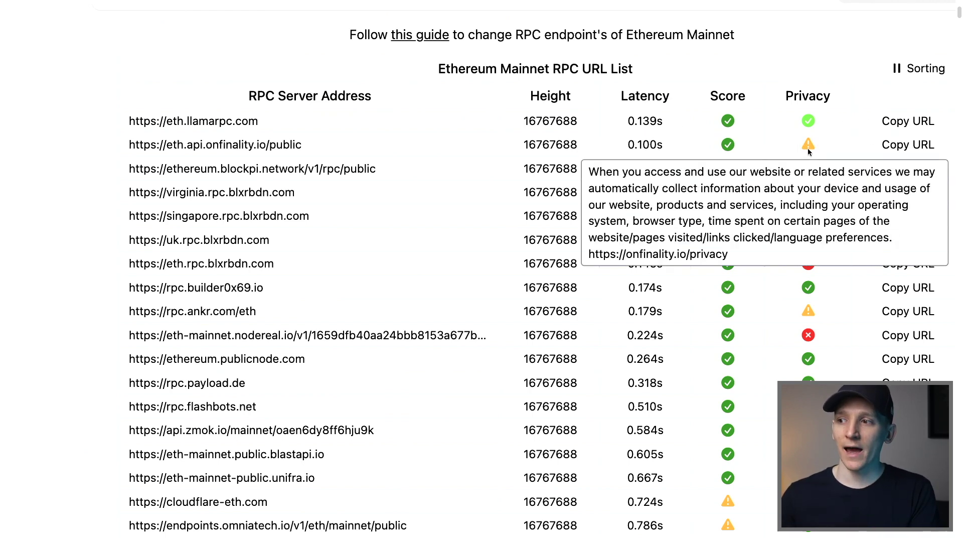
mouse_move(807, 168)
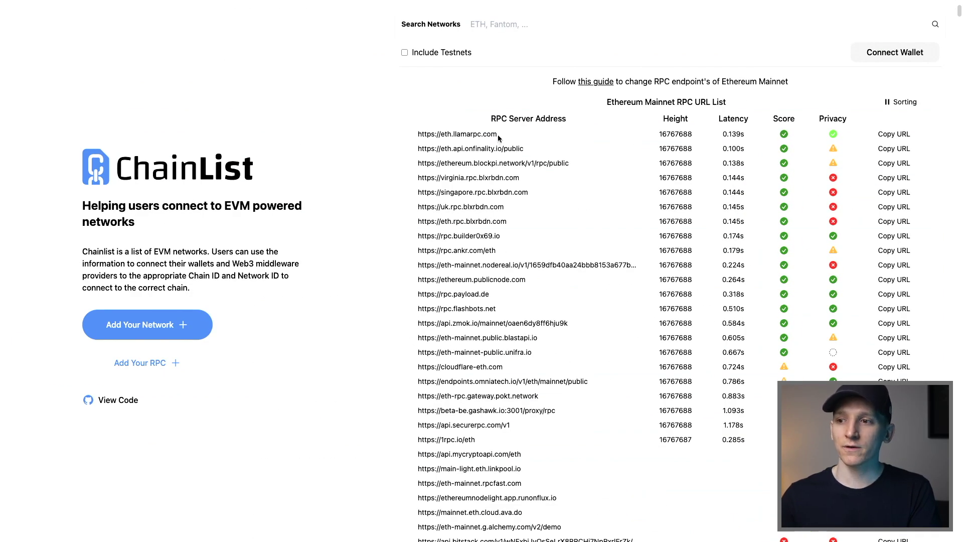
drag(498, 134, 416, 139)
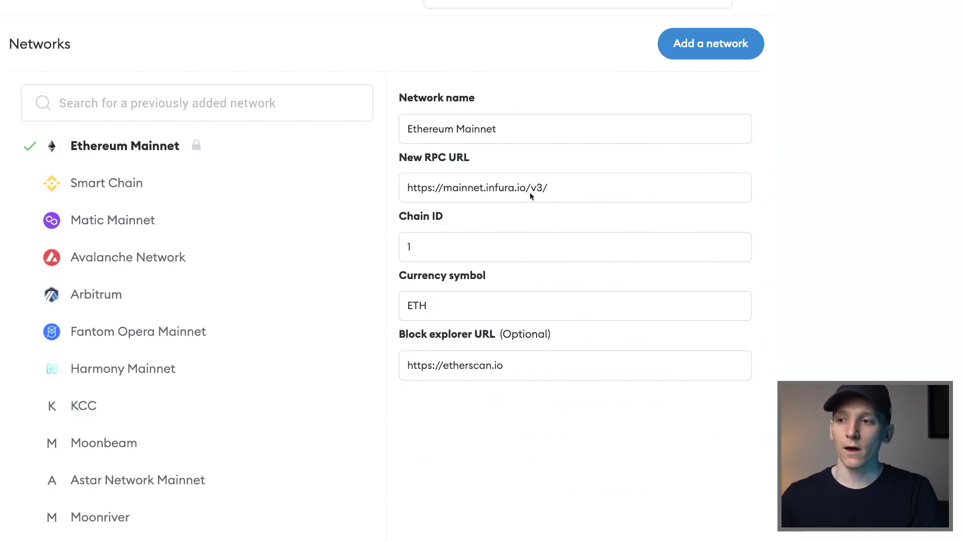
Highlight Ethereum Mainnet's current Infura RPC URL in MetaMask, then deselect it.
drag(573, 188, 397, 187)
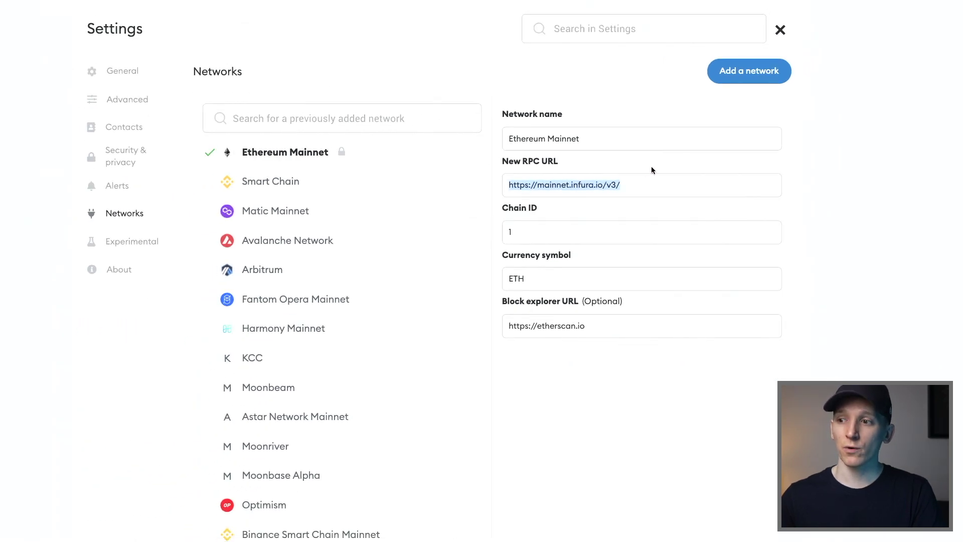
click(651, 170)
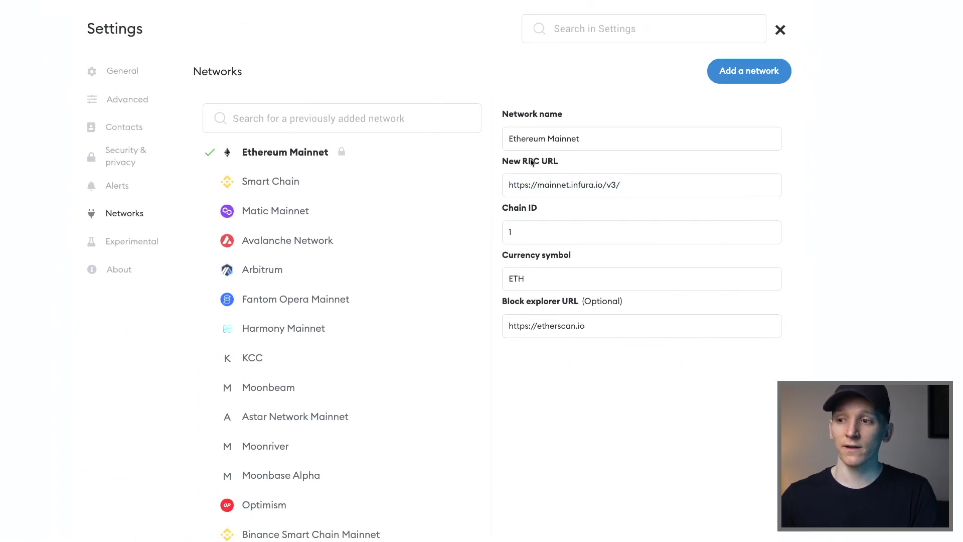